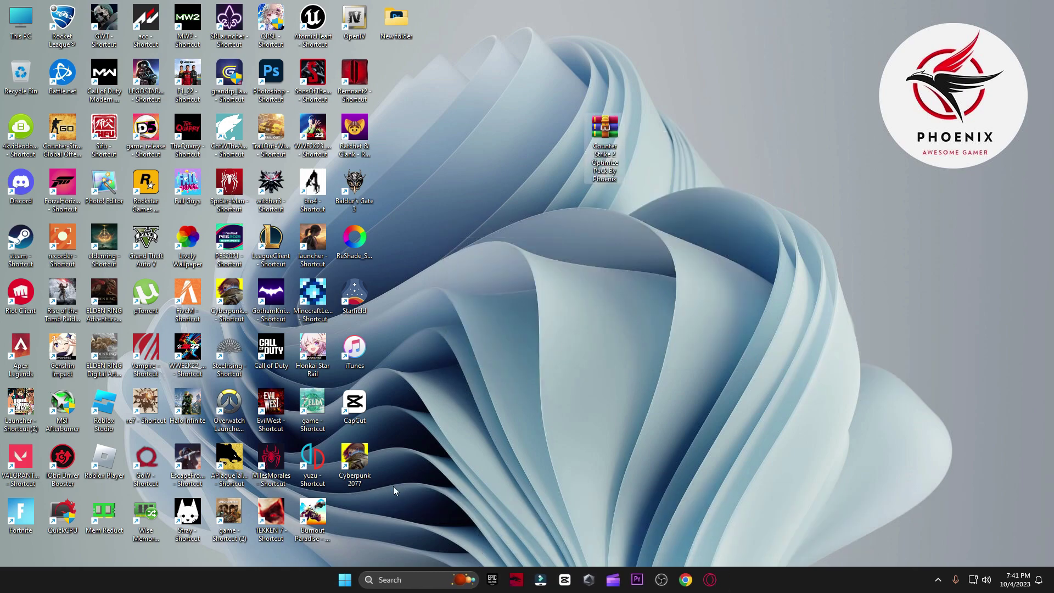
Step: Extract the Counter Strike 2 Optimize Pack folder onto the desktop and launch Create A Restore Point from its 0 Start folder
drag(357, 514, 526, 162)
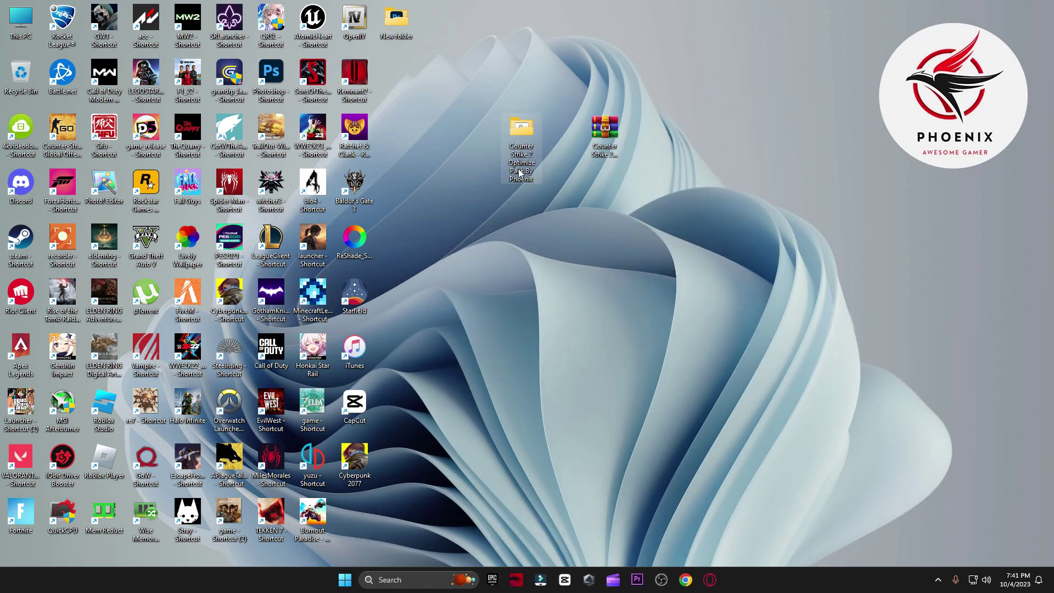
double_click(521, 172)
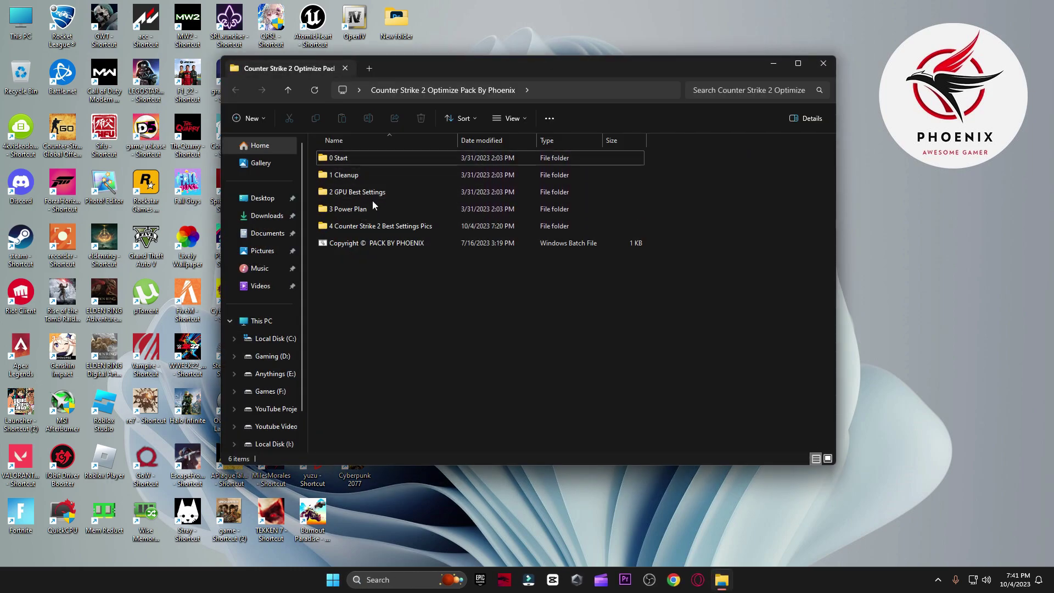
double_click(369, 158)
double_click(363, 156)
click(773, 64)
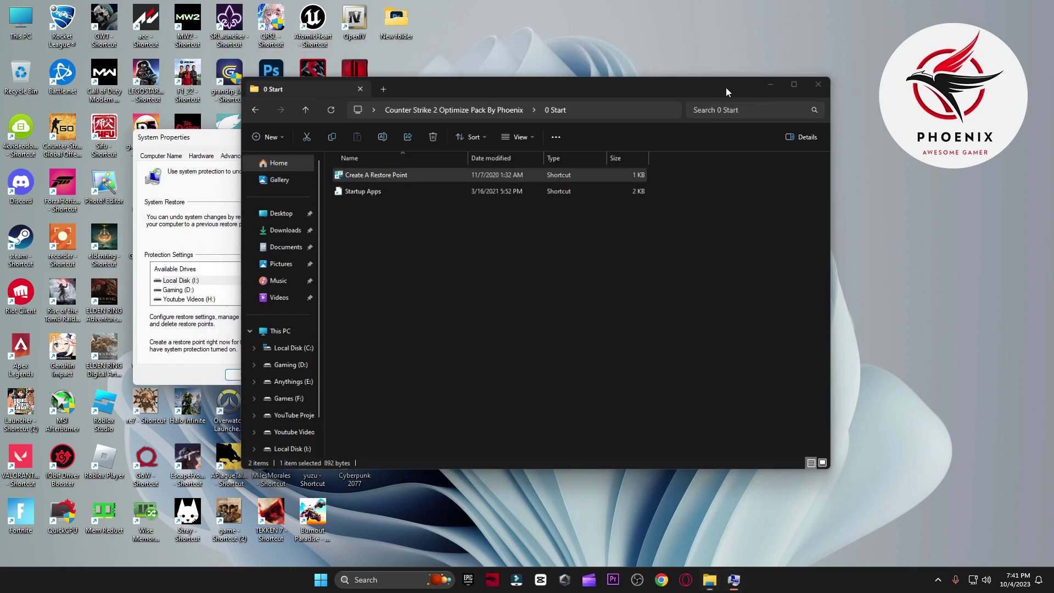
Step: Open the protection configuration for Local Disk (C:) and accept it with system protection turned on
drag(274, 137, 600, 71)
scroll(526, 226, down, 1)
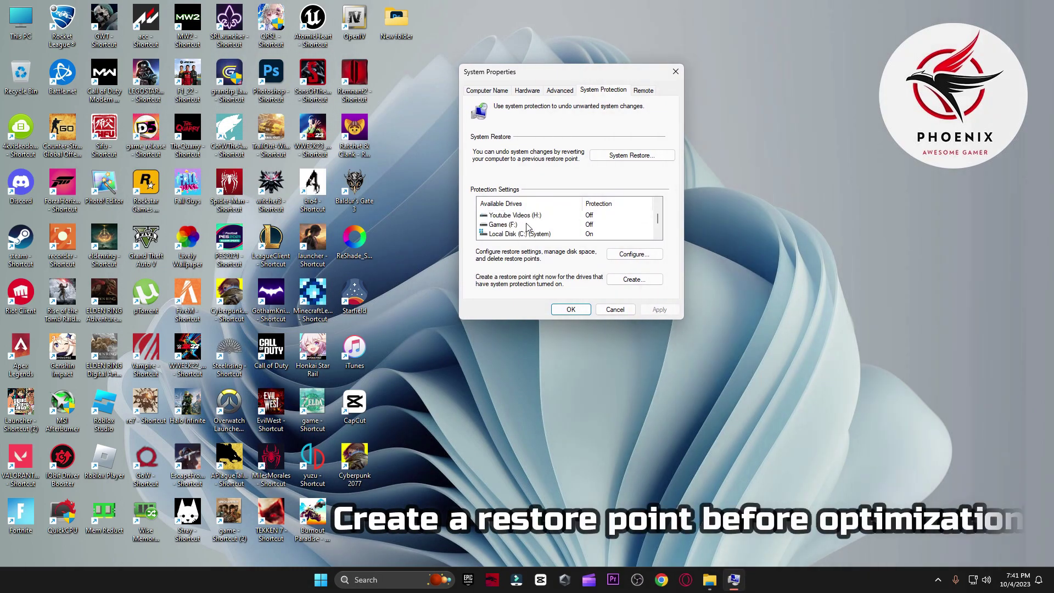
click(631, 255)
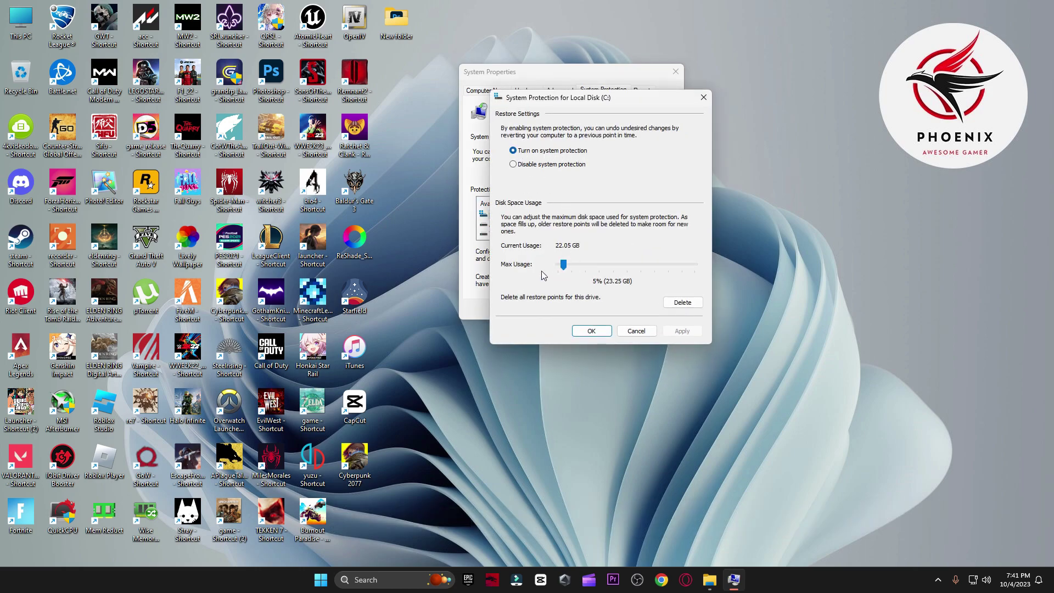
click(590, 334)
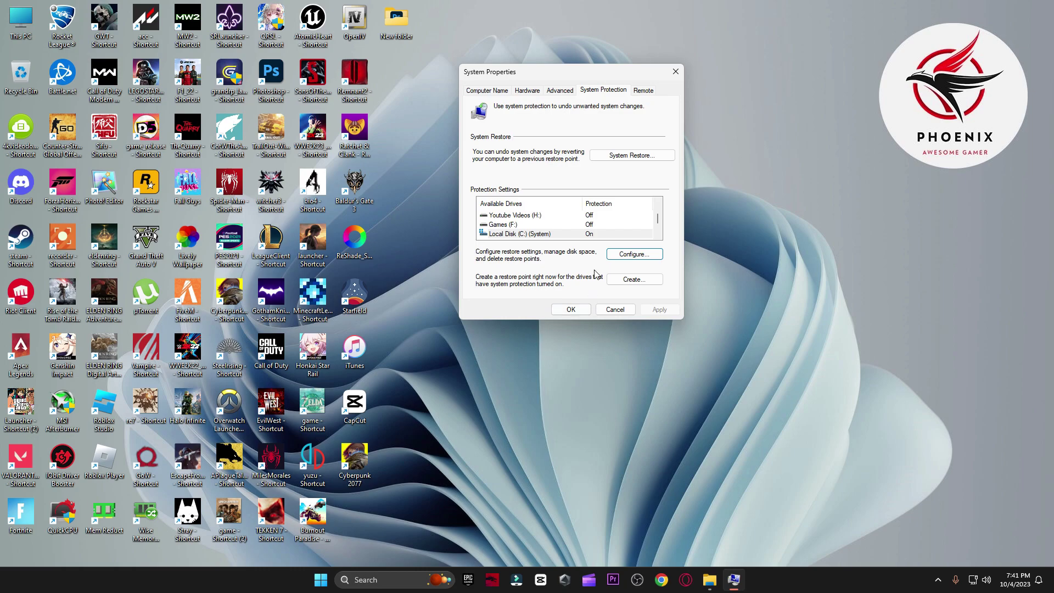
Step: Create a restore point described as "backup", close System Properties and bring back the 0 Start folder
click(634, 279)
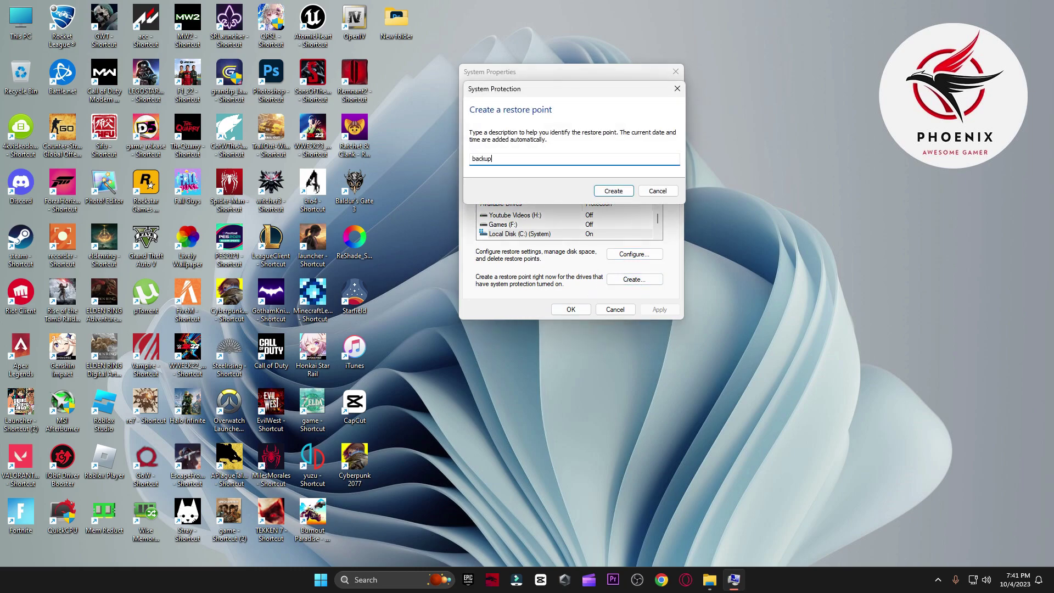
click(613, 192)
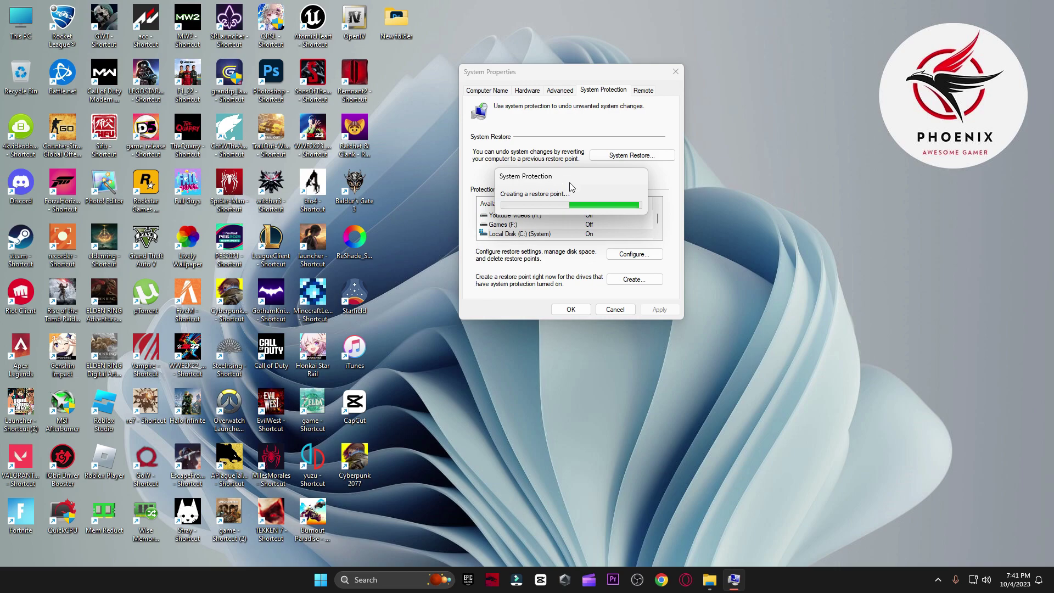
click(637, 201)
click(571, 309)
click(721, 579)
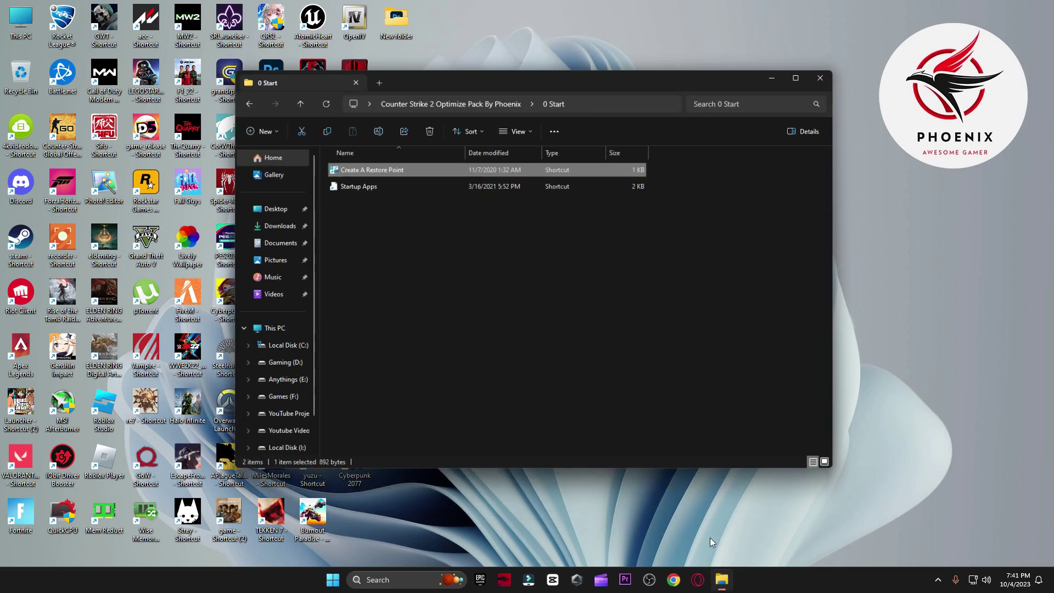
Step: Open Startup Apps from the 0 Start folder and review the status and startup impact of the listed apps
double_click(384, 174)
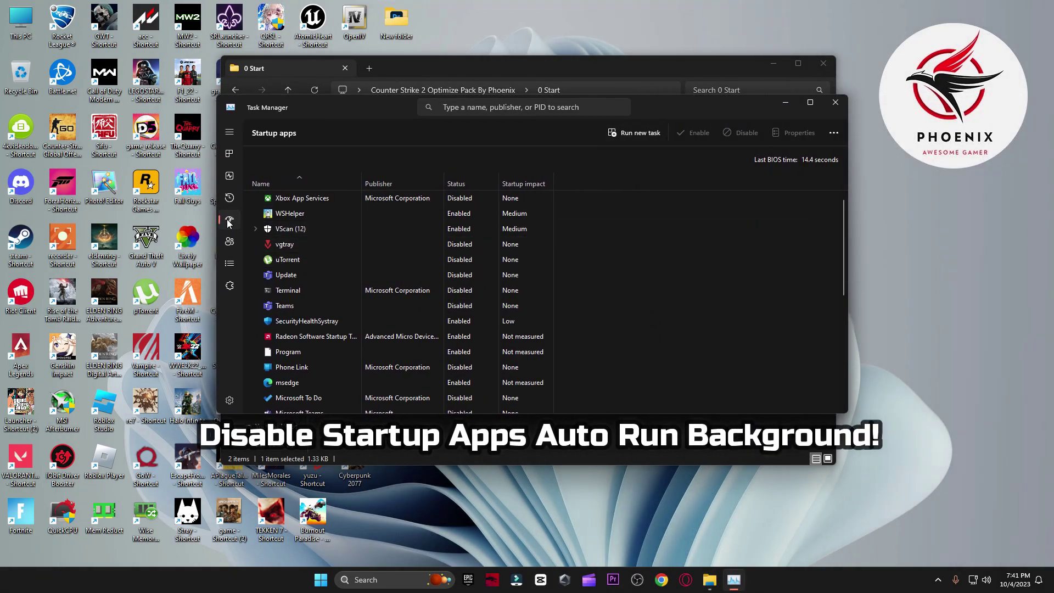
scroll(386, 318, down, 5)
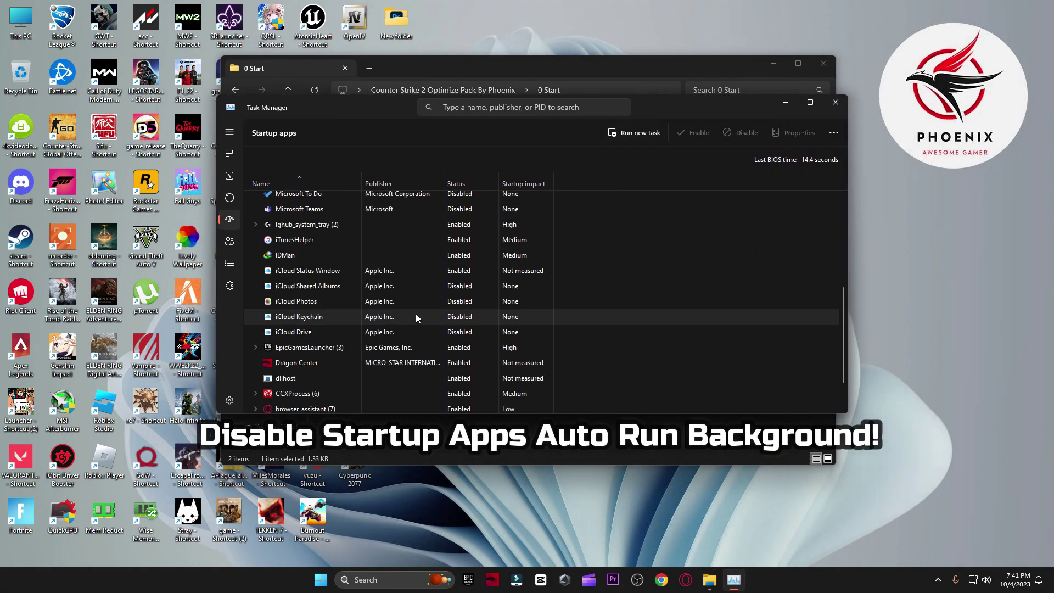
scroll(415, 299, up, 5)
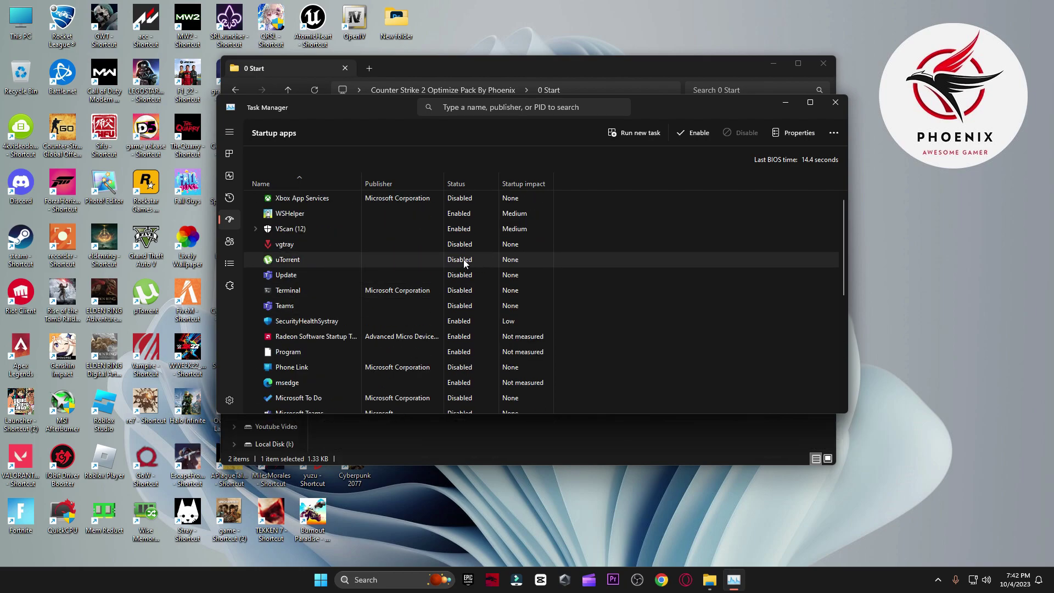
click(681, 136)
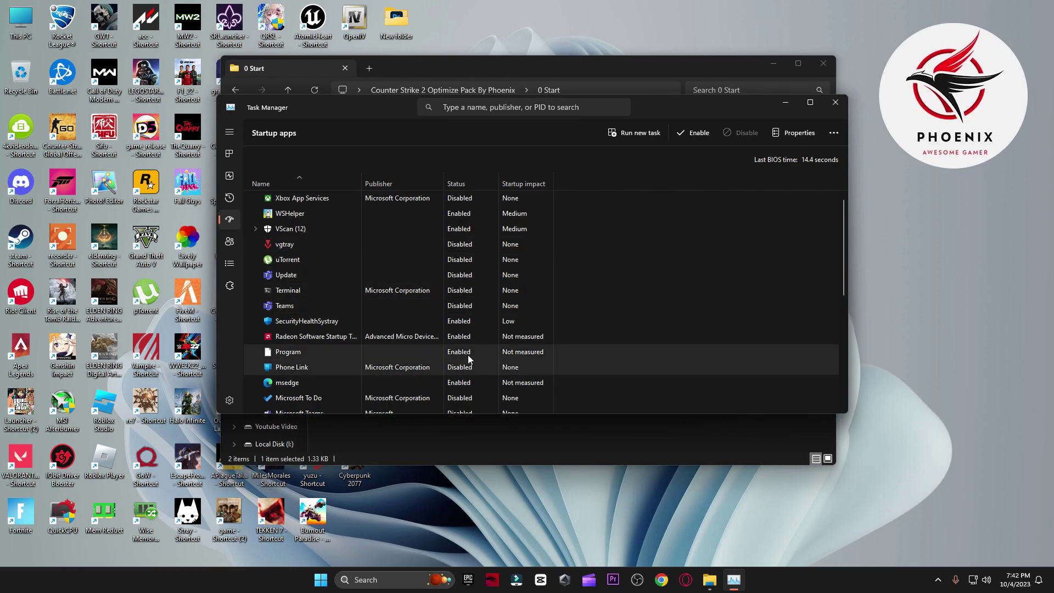
scroll(472, 343, down, 3)
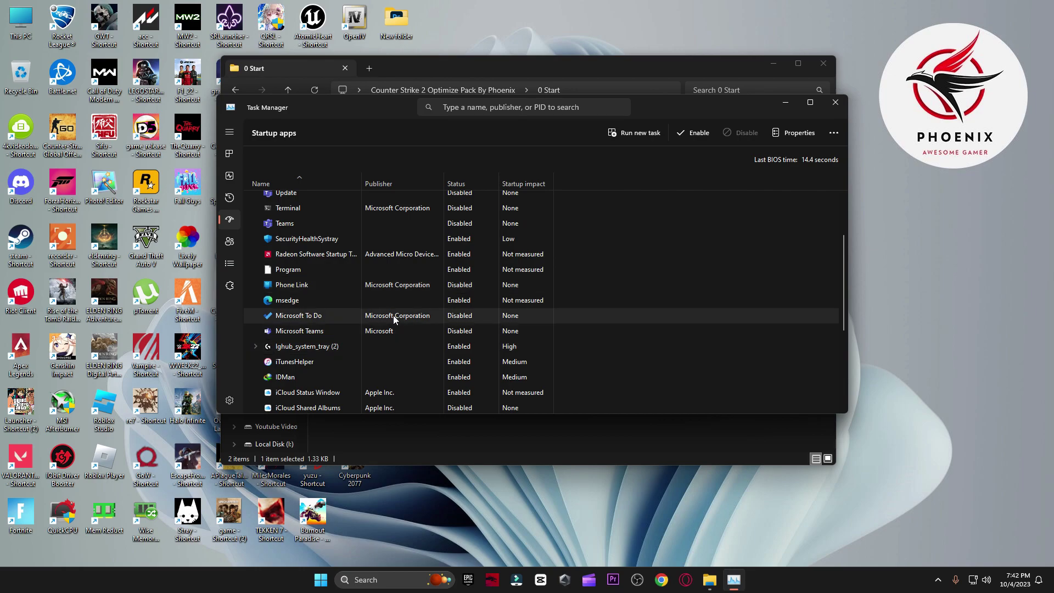
scroll(437, 352, down, 2)
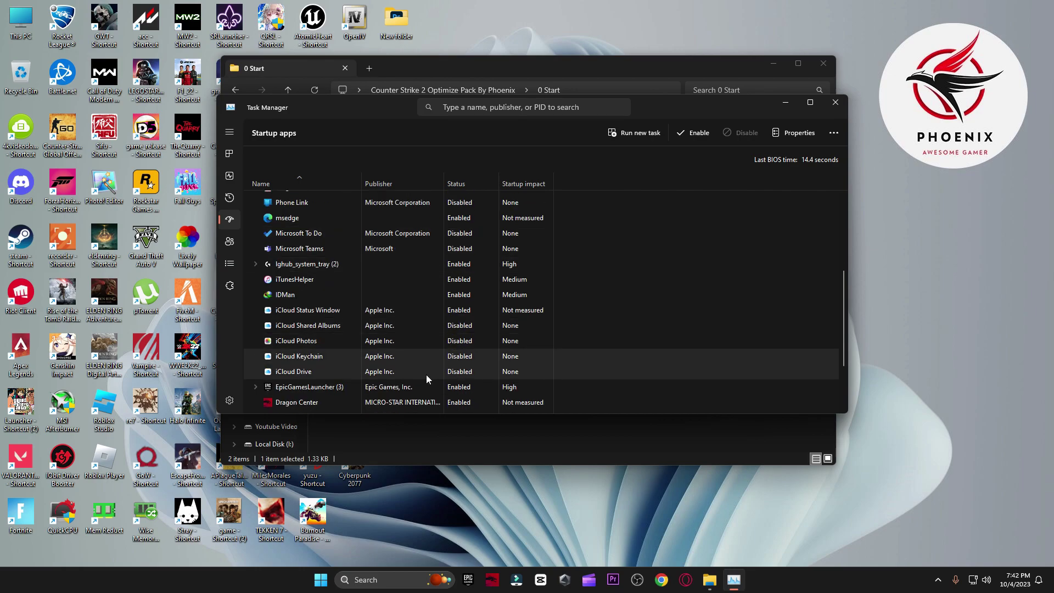
scroll(493, 324, down, 1)
scroll(493, 324, down, 1)
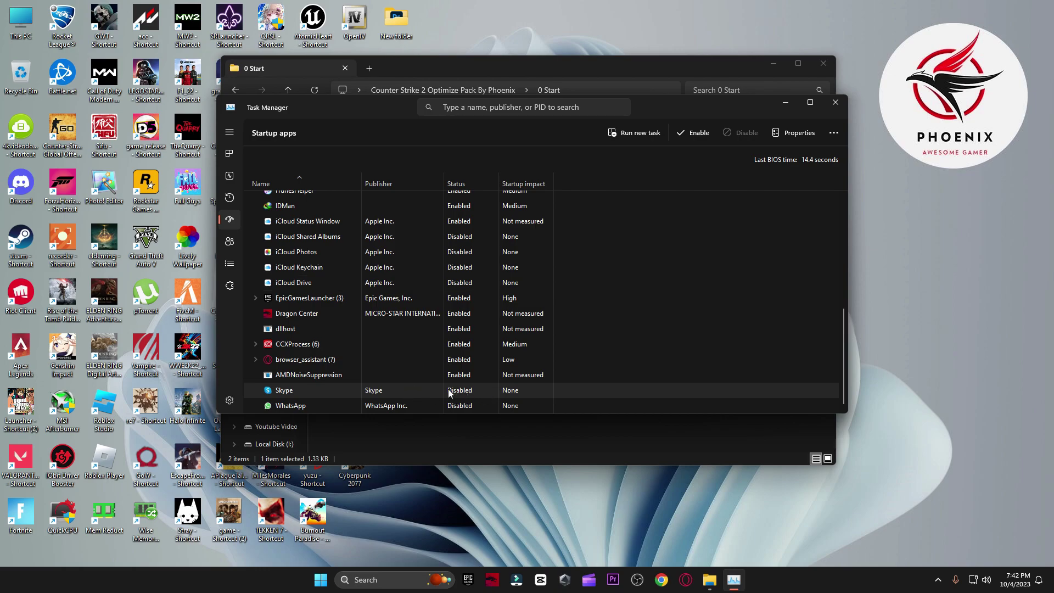
click(835, 102)
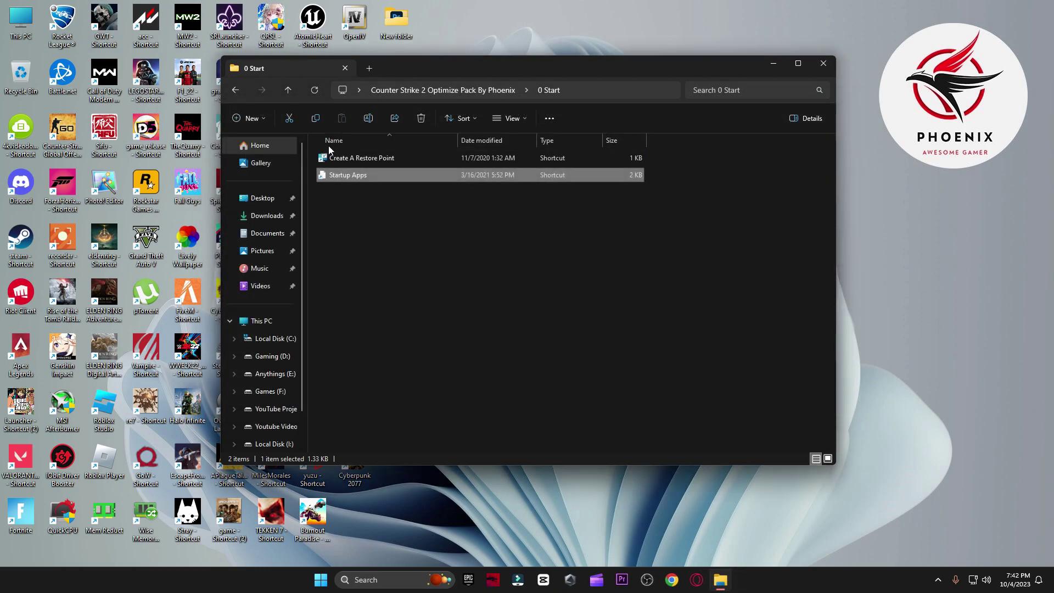
Step: Run the Delete Prefetch Files, Delete Temporary Files and Delete Windows Update Cache scripts from the 1 Cleanup folder
click(235, 92)
double_click(344, 176)
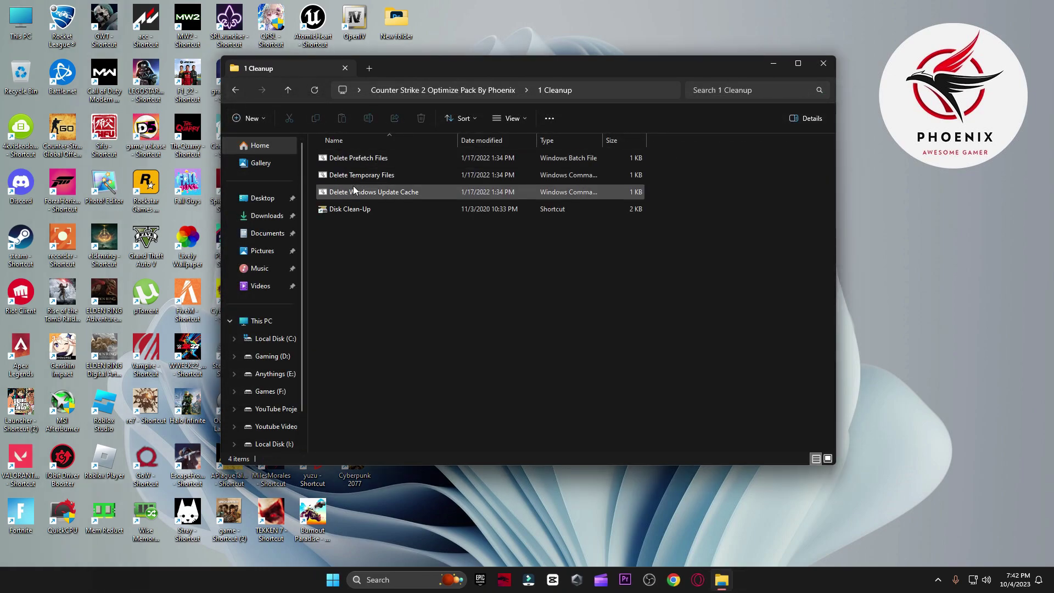
double_click(355, 159)
double_click(360, 182)
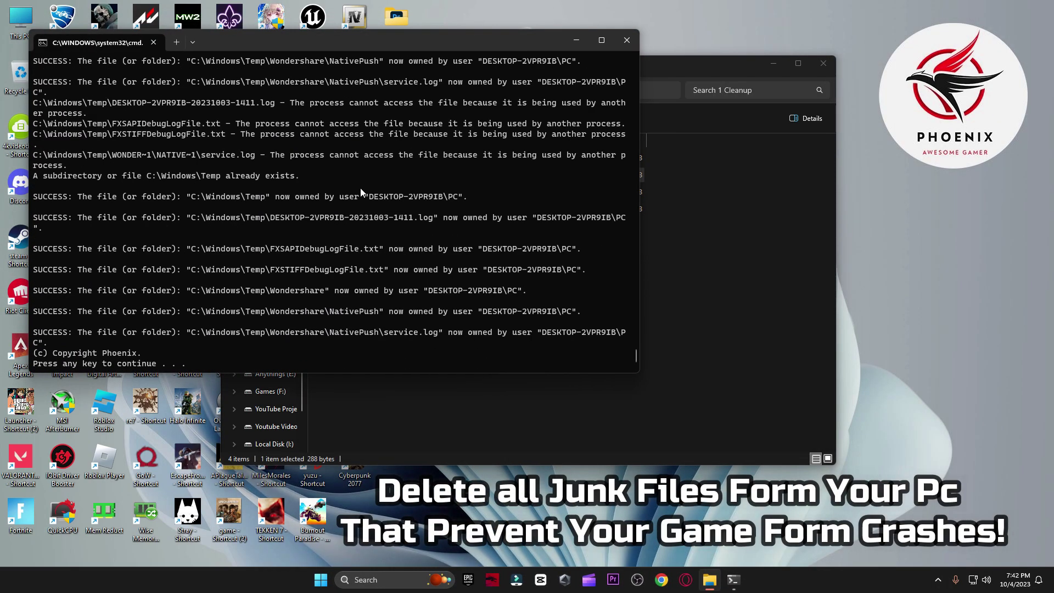
key(Return)
double_click(357, 193)
key(Return)
Step: Run Disk Clean-Up on drive C: with all file categories selected and confirm deleting the files
click(359, 210)
double_click(360, 210)
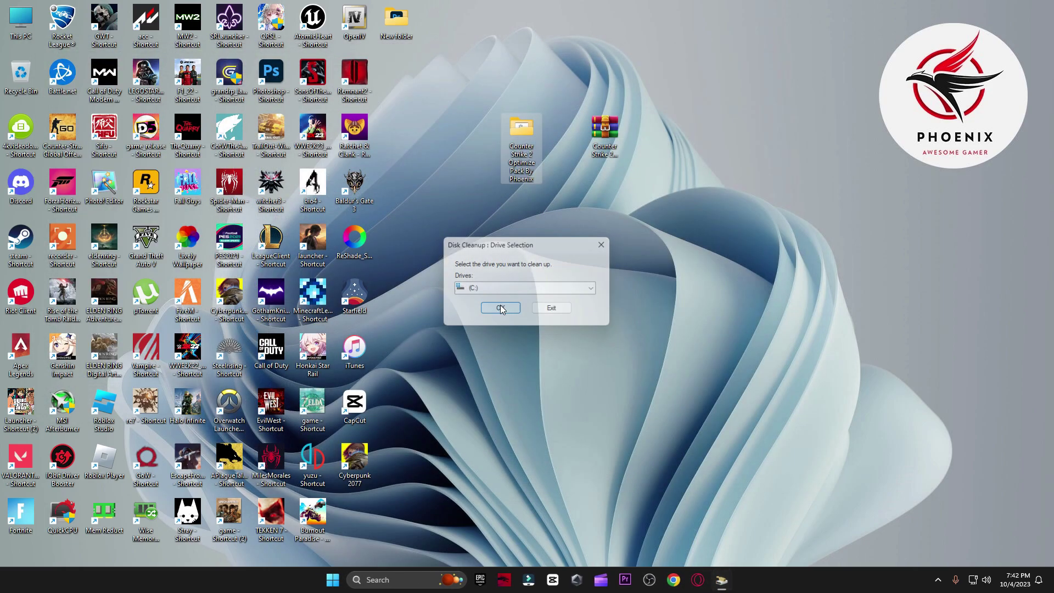
key(Return)
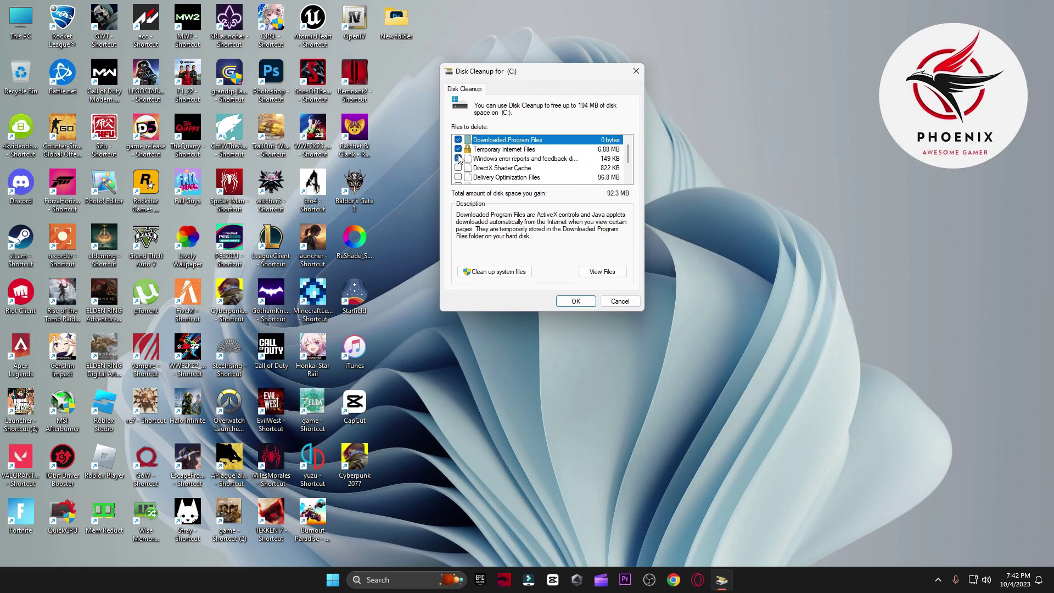
scroll(462, 172, down, 1)
click(462, 169)
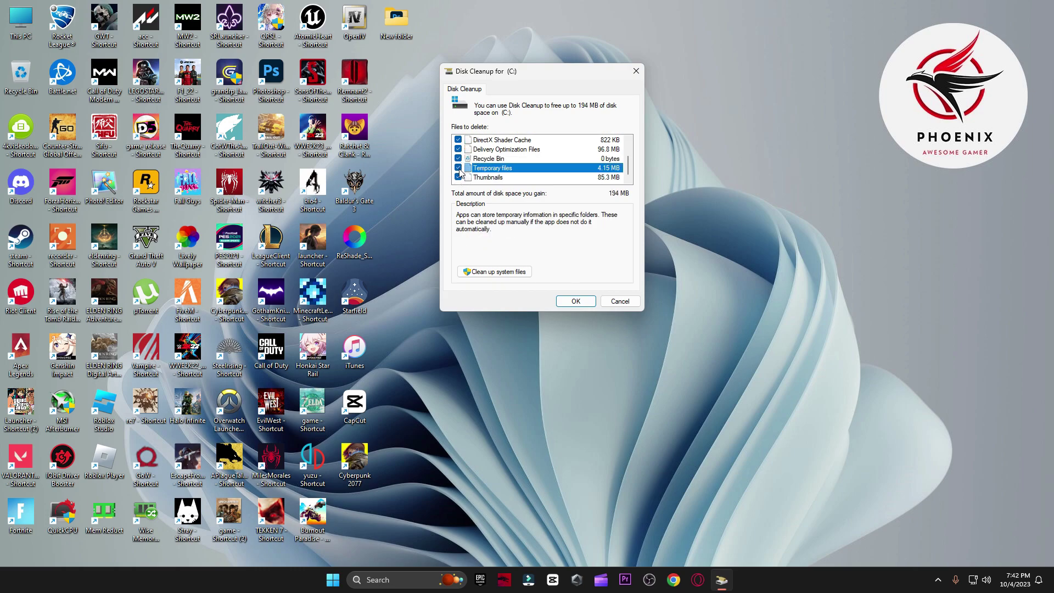
click(573, 302)
click(544, 294)
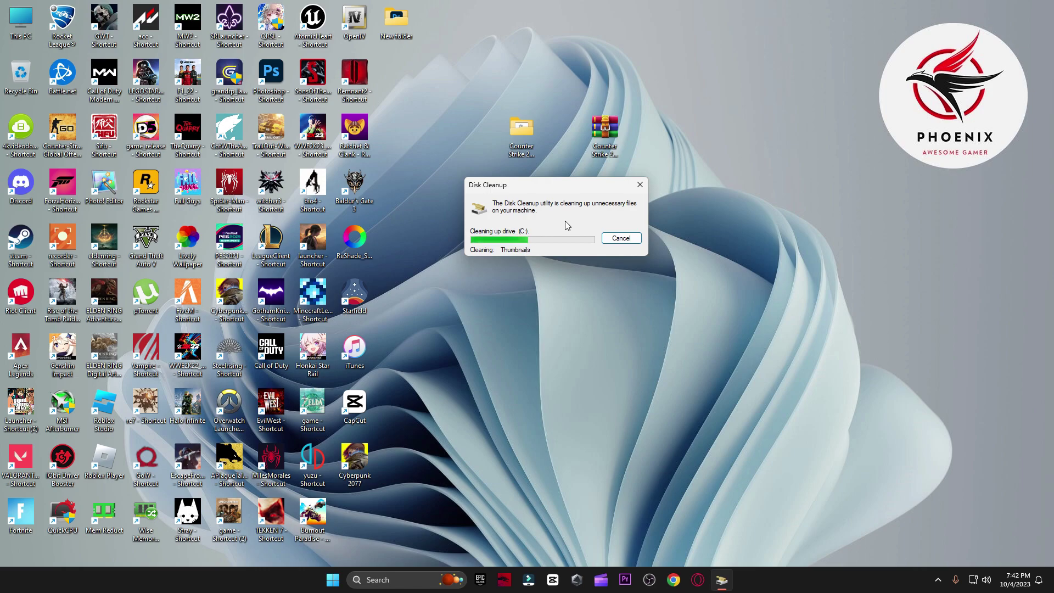
Step: Open the AMD folder in 2 GPU Best Settings and view its recommended advanced and display settings pictures
double_click(515, 151)
double_click(358, 191)
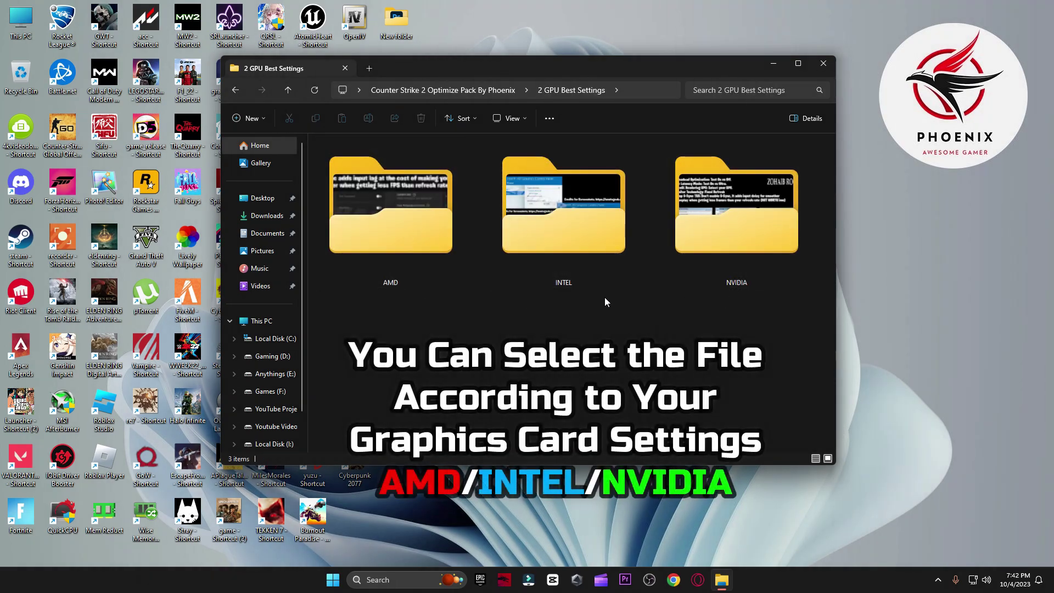
click(388, 236)
double_click(387, 236)
double_click(339, 174)
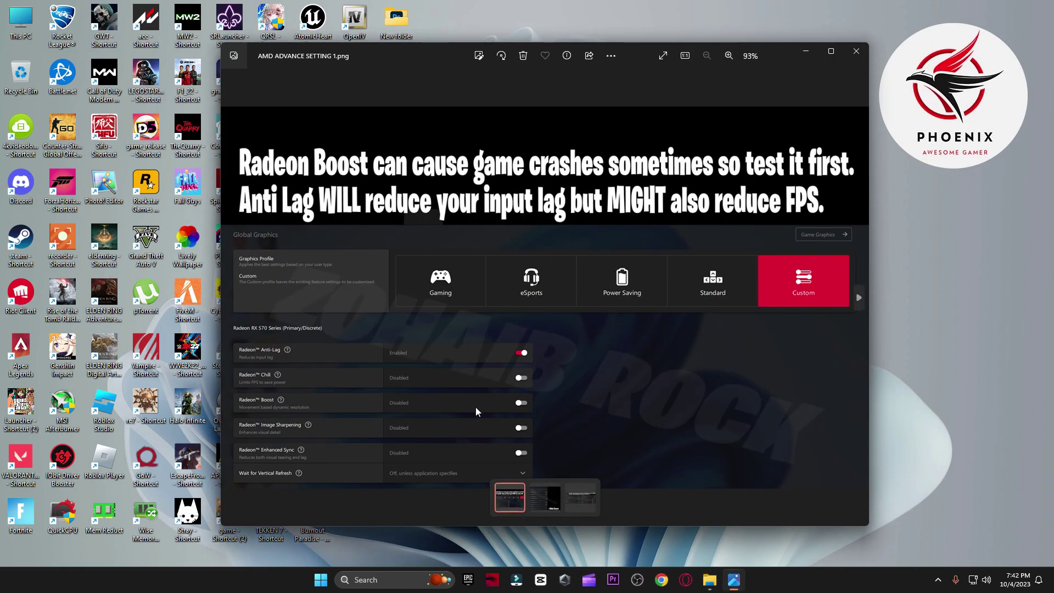
key(Right)
key(Right)
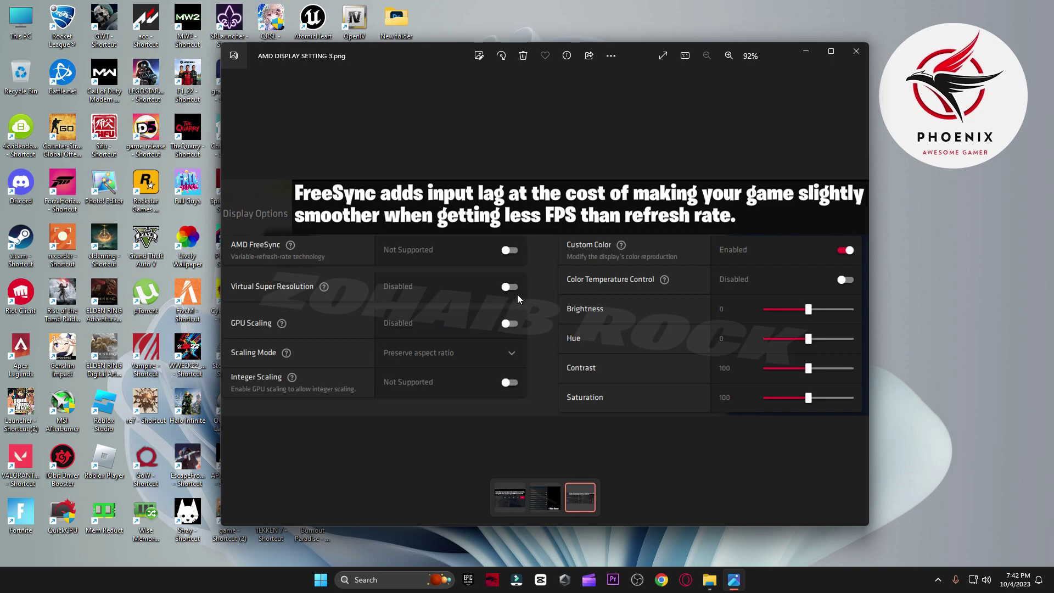
click(856, 51)
Step: View the Intel graphics settings pictures in the INTEL folder, including the Intel HD Graphics Control Panel one
key(BackSpace)
double_click(556, 211)
double_click(433, 215)
key(Right)
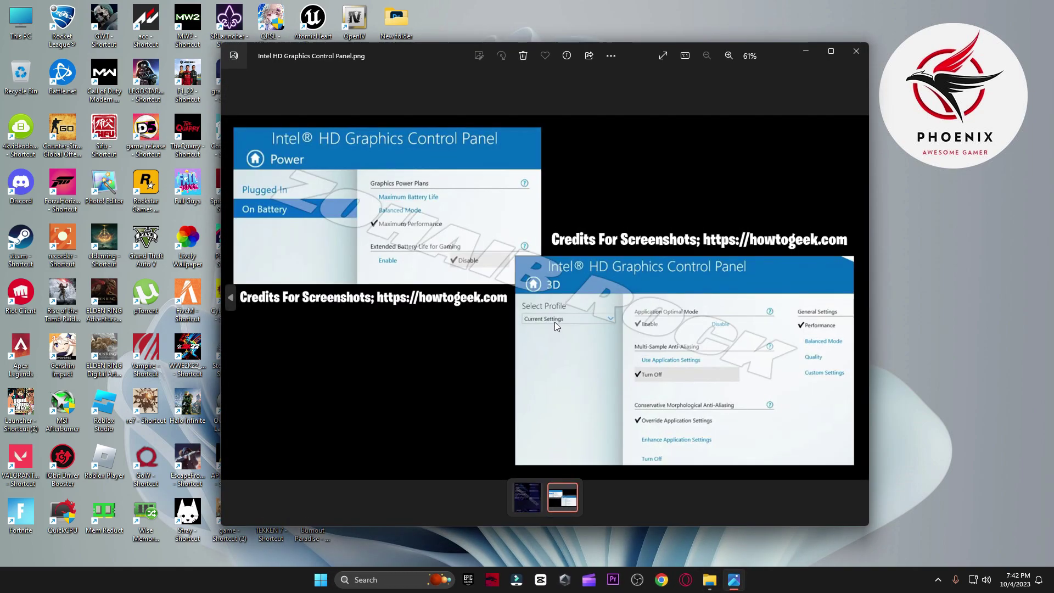
click(855, 51)
Step: Open the NVIDIA Settings (Manage 3D Settings) picture from the NVIDIA folder
key(BackSpace)
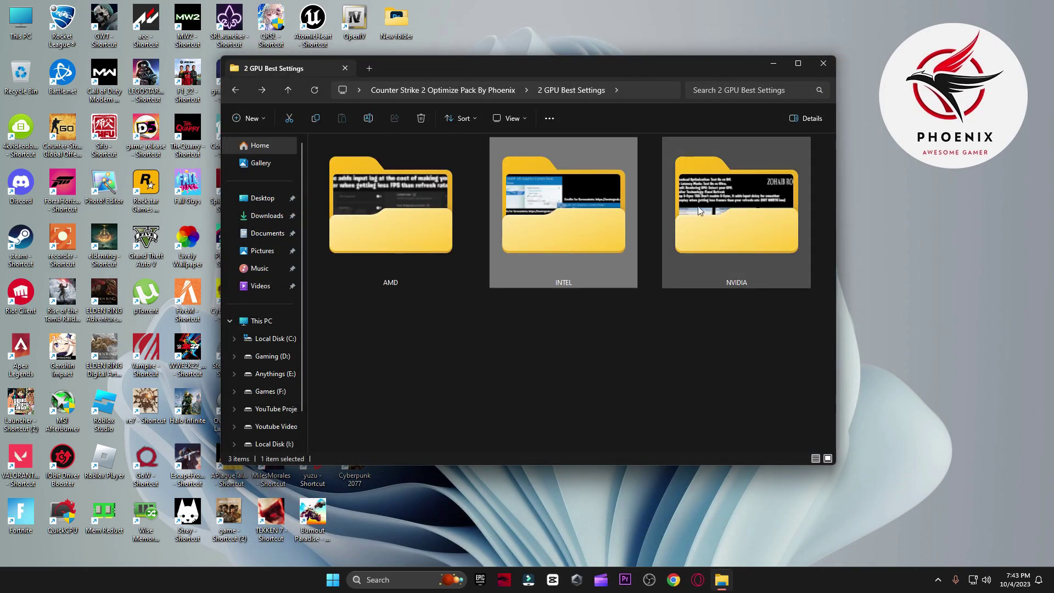
double_click(737, 214)
click(345, 176)
key(Return)
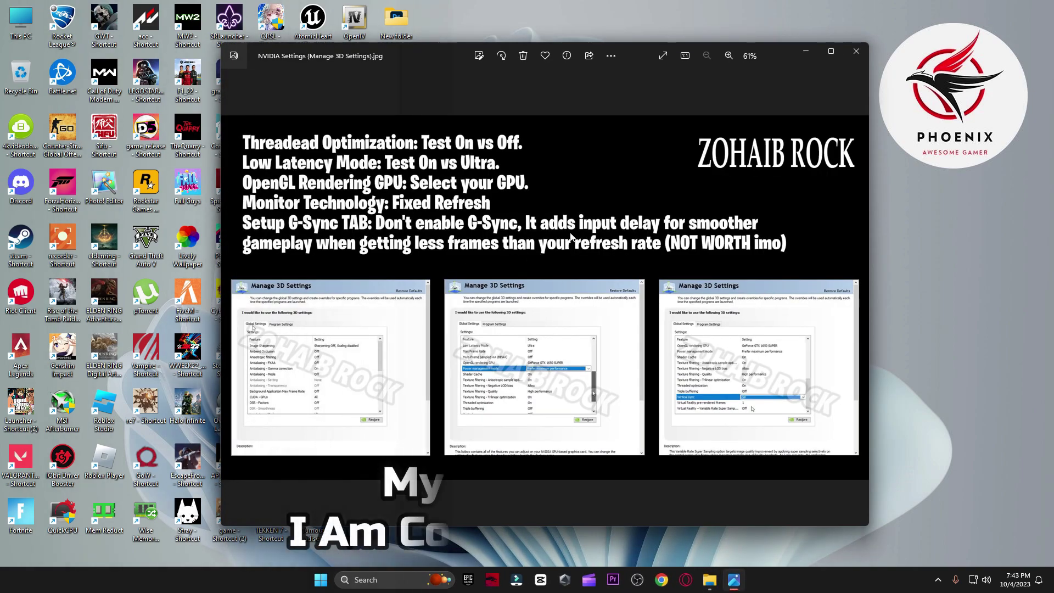
Step: Open NVIDIA Control Panel, review the global Manage 3D settings against the picture, and close both windows
right_click(892, 173)
click(941, 327)
click(935, 249)
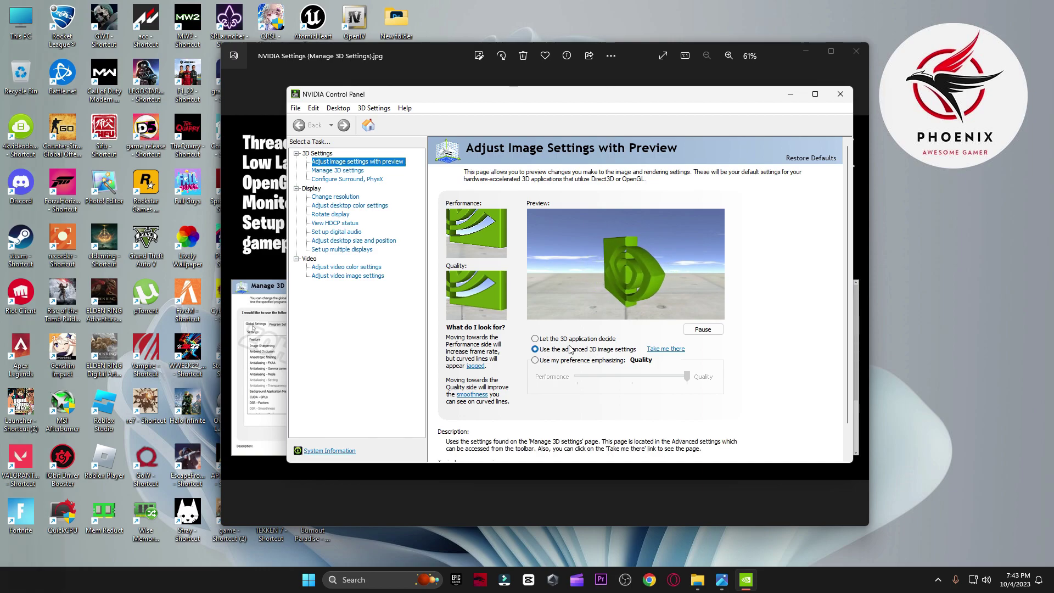
click(354, 171)
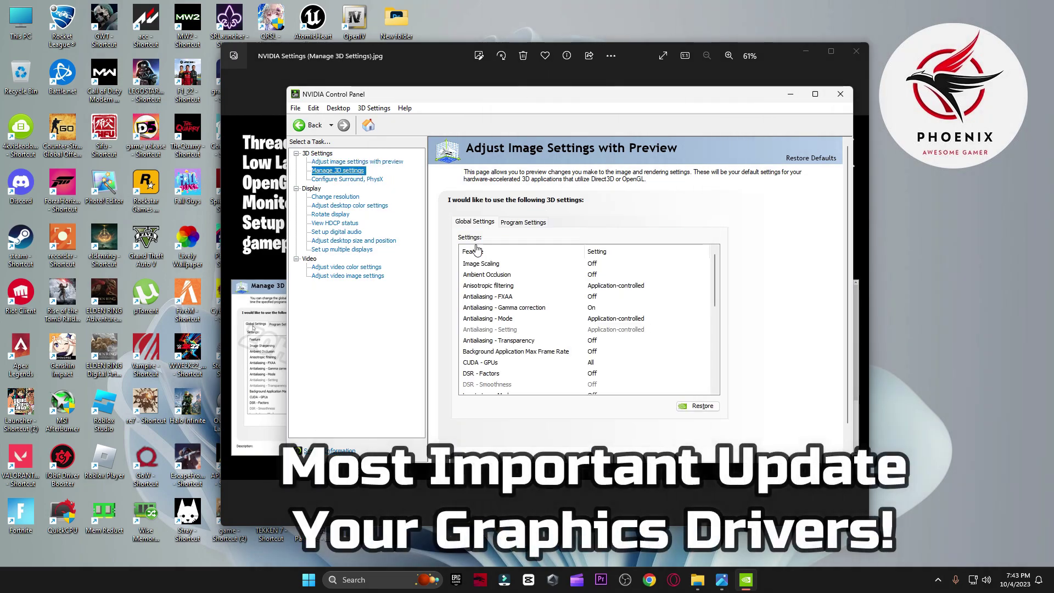
scroll(559, 364, down, 8)
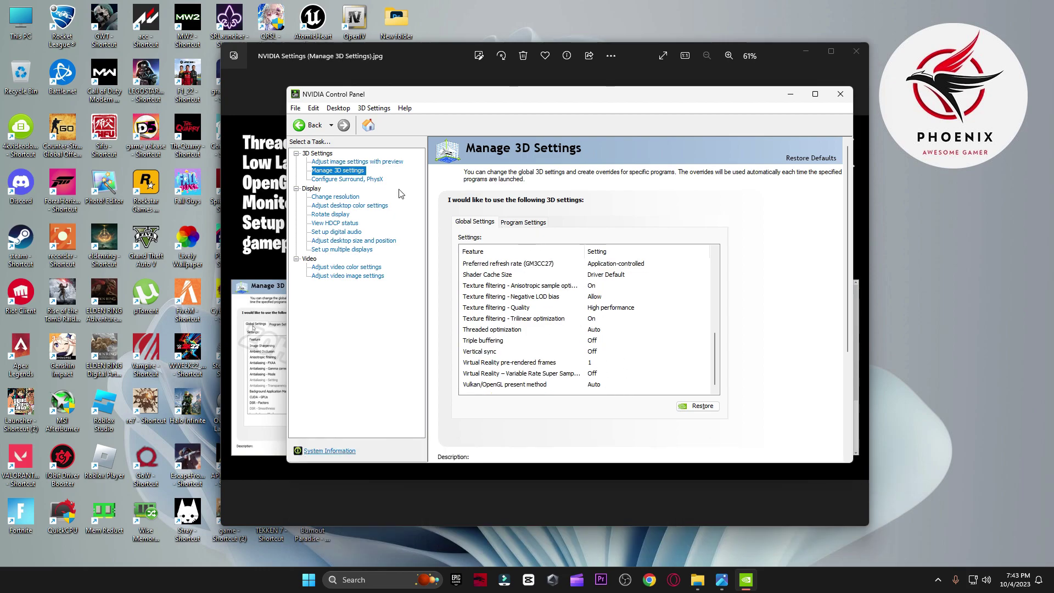
click(373, 164)
click(841, 94)
click(855, 51)
Step: Return to the main pack folder, open 3 Power Plan, launch the installed Quick CPU from the desktop and close the folder window
click(236, 91)
click(236, 91)
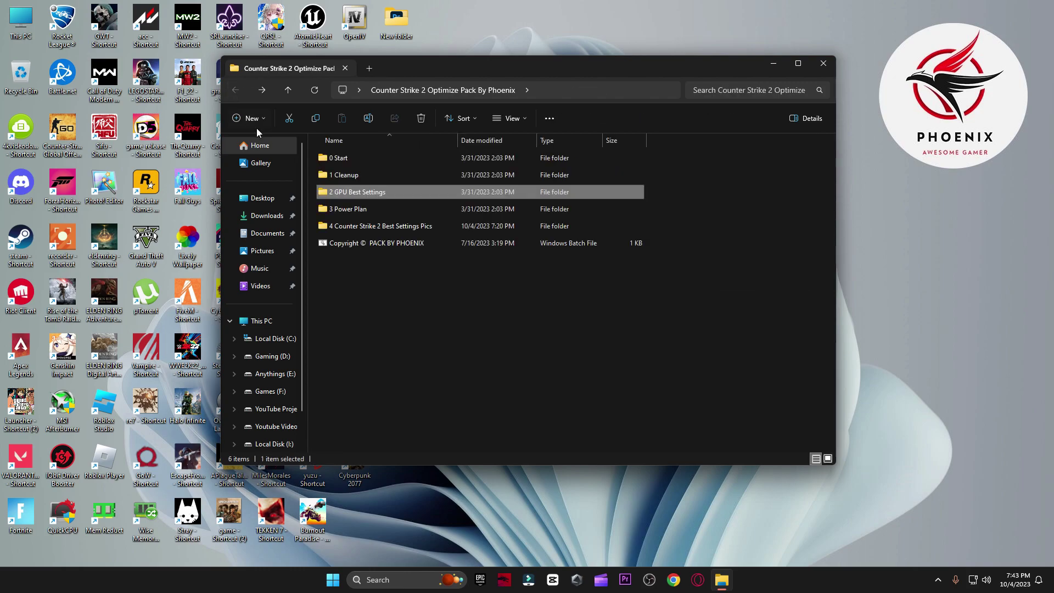
double_click(347, 206)
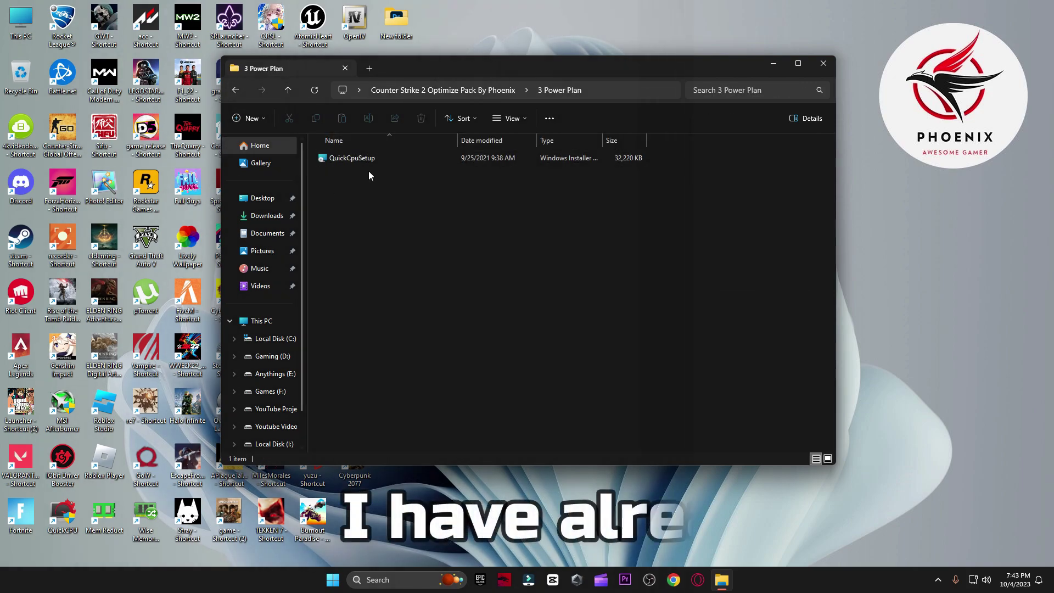
click(62, 515)
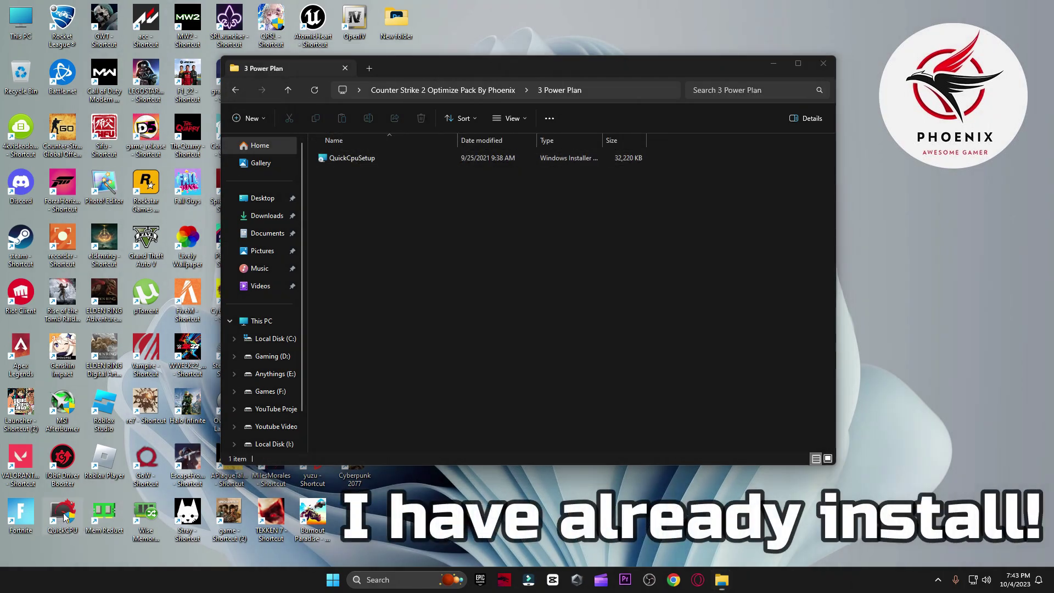
click(821, 63)
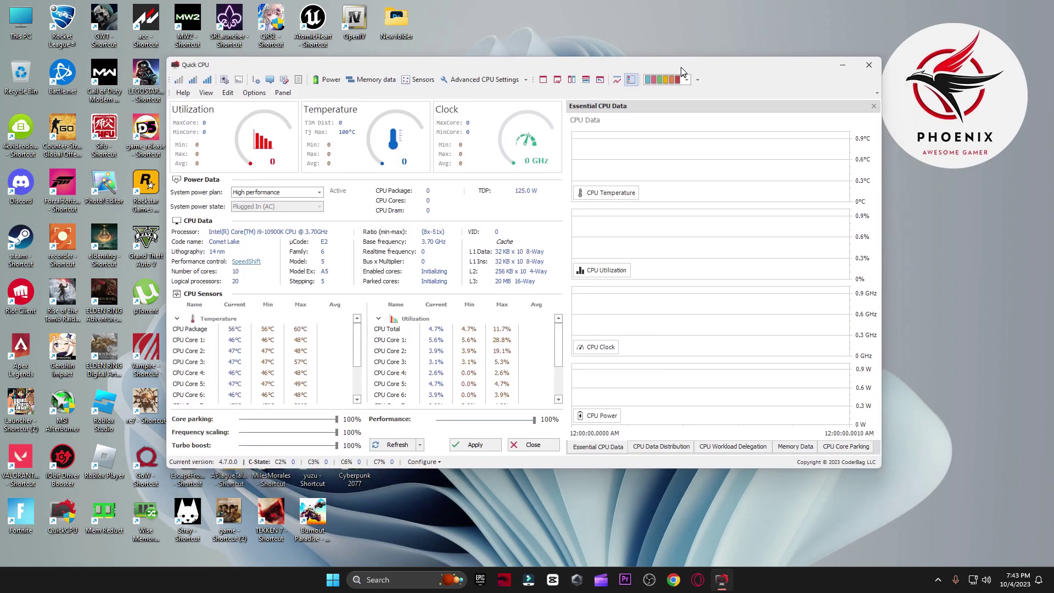
Step: Set the system power plan to High performance with core parking at 100%, apply the changes and close Quick CPU
click(263, 188)
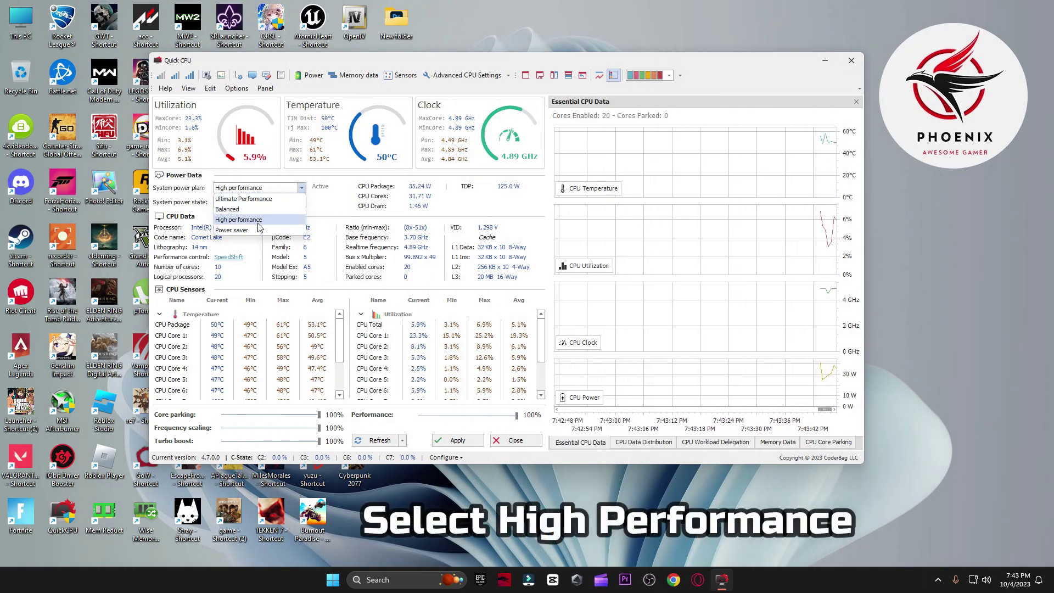
click(258, 220)
click(224, 414)
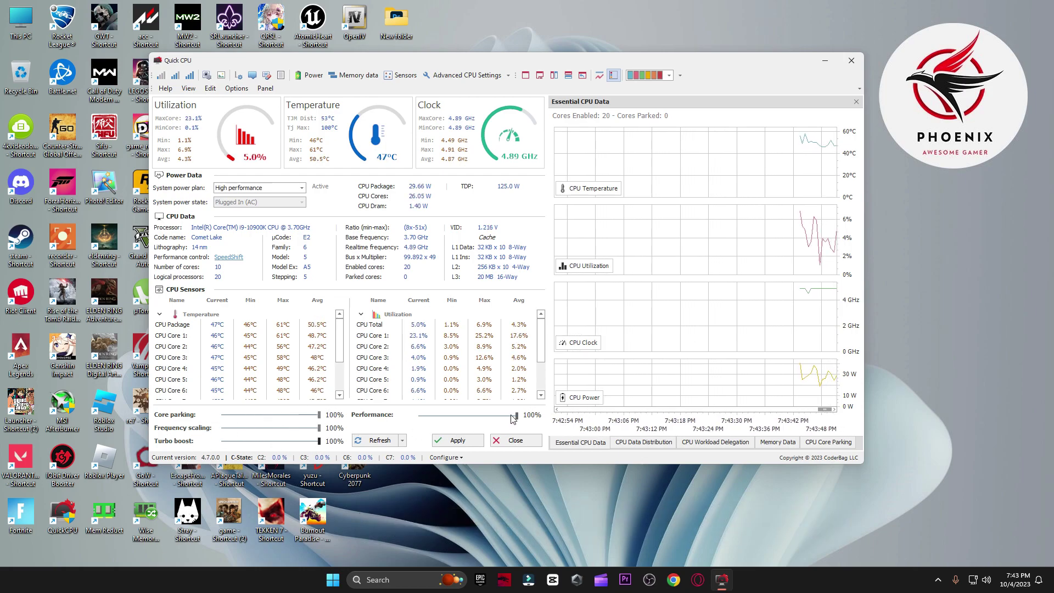
click(458, 441)
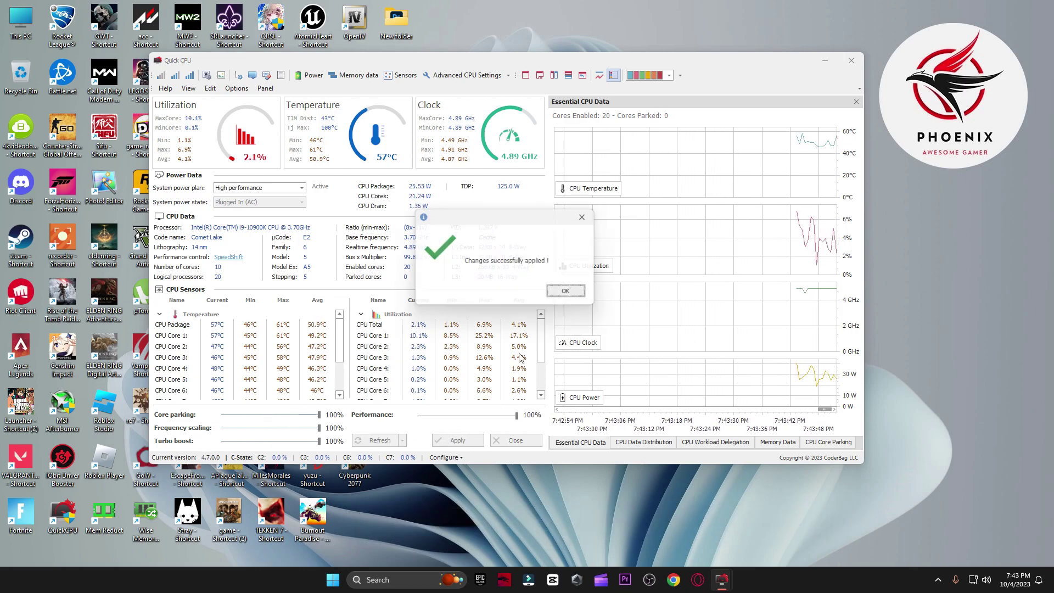
click(571, 292)
click(516, 441)
Step: Search Windows for "power", open the Power Options, check the selected power plan and close the window
click(407, 583)
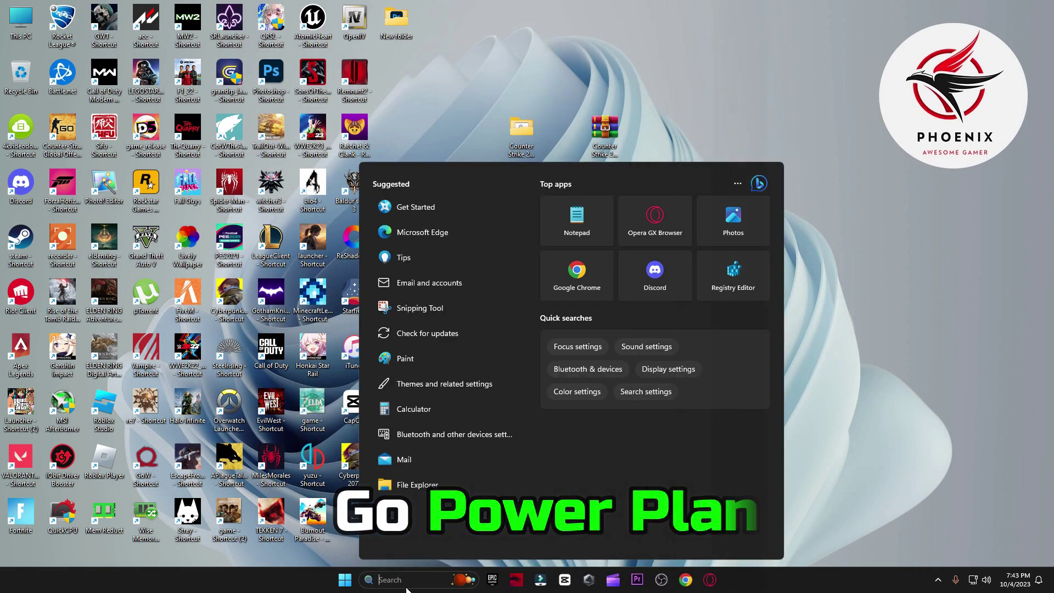
text(power)
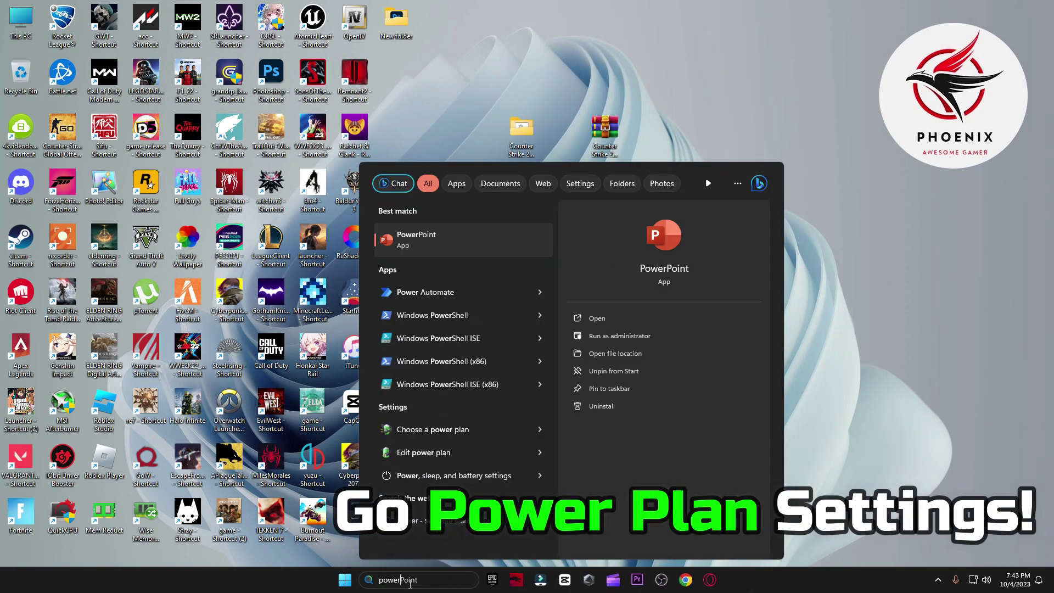
click(471, 461)
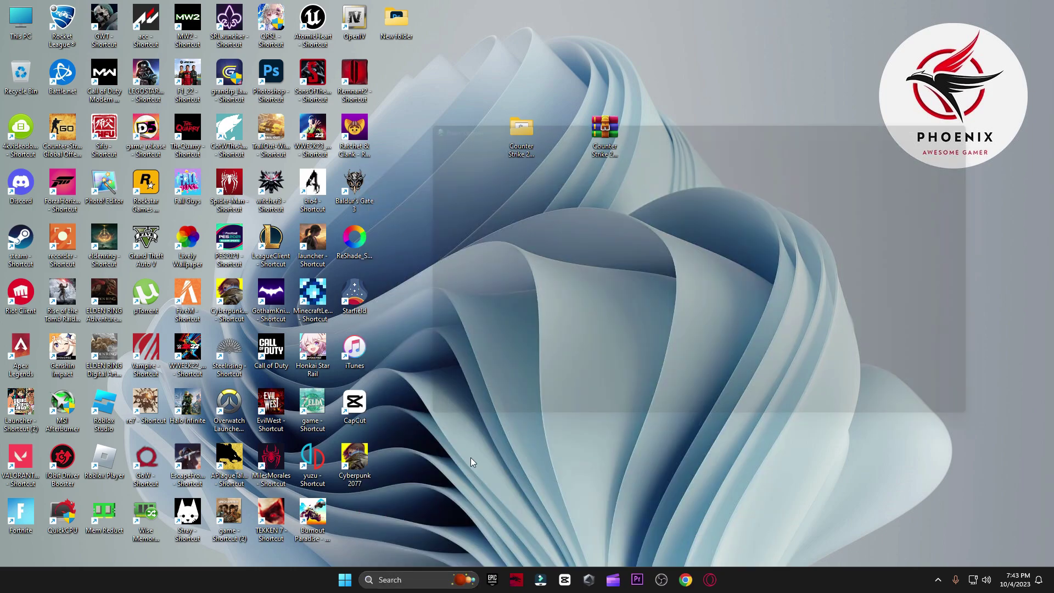
drag(798, 121, 625, 93)
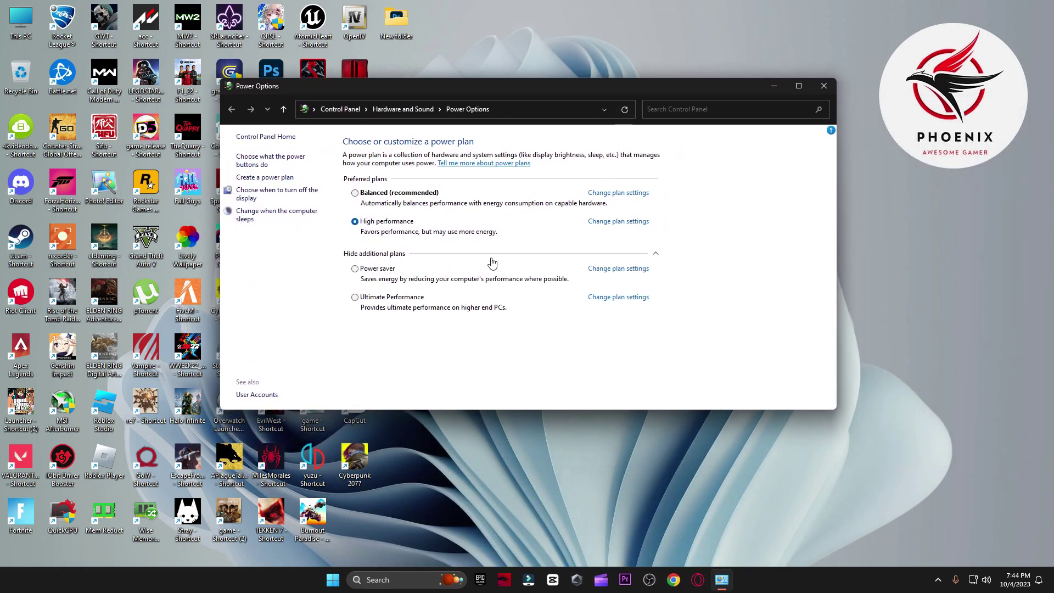
click(613, 252)
click(824, 89)
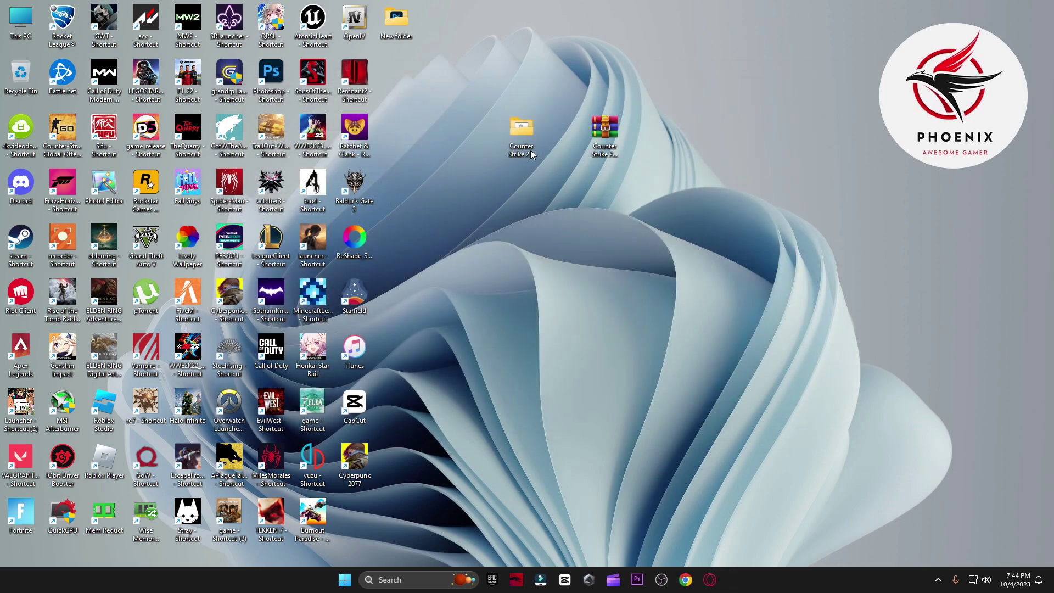
Step: View both Counter-Strike 2 video settings screenshots in the 4 Counter Strike 2 Best Settings Pics folder, and close the viewer and folder
double_click(530, 150)
click(392, 229)
double_click(391, 226)
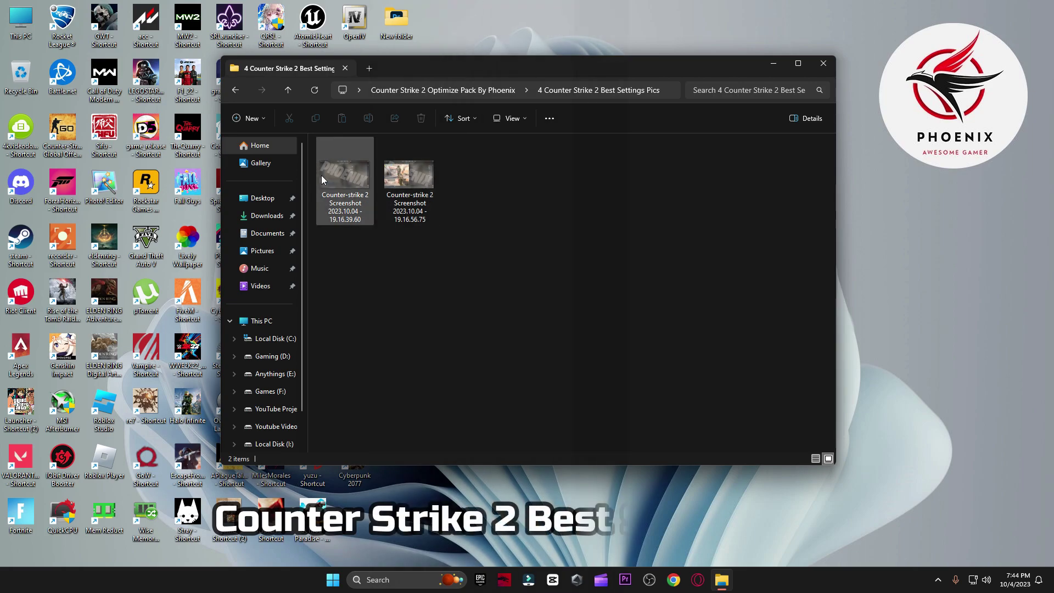
click(354, 179)
double_click(360, 169)
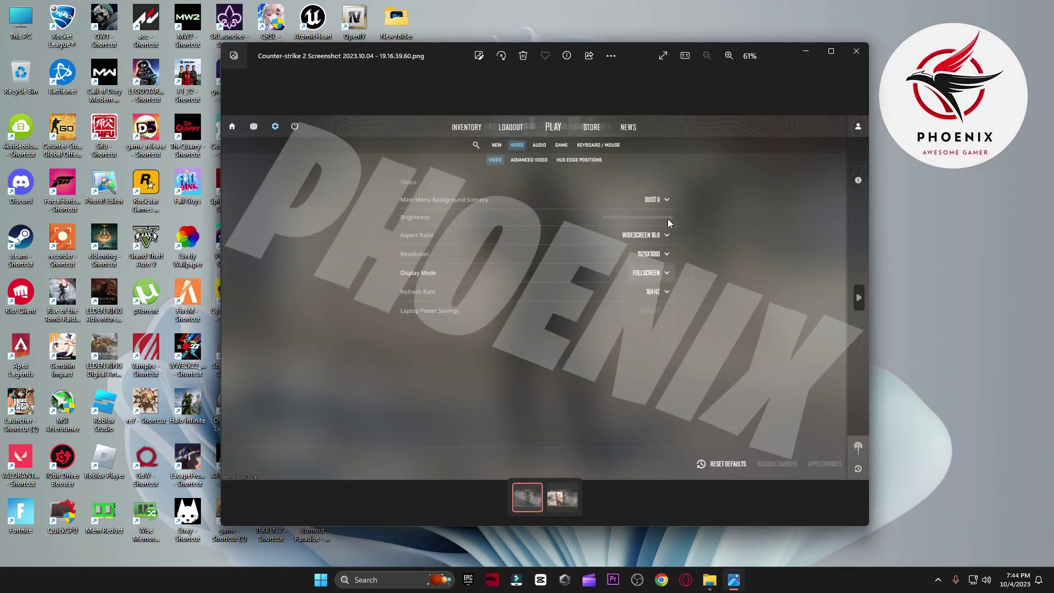
key(Right)
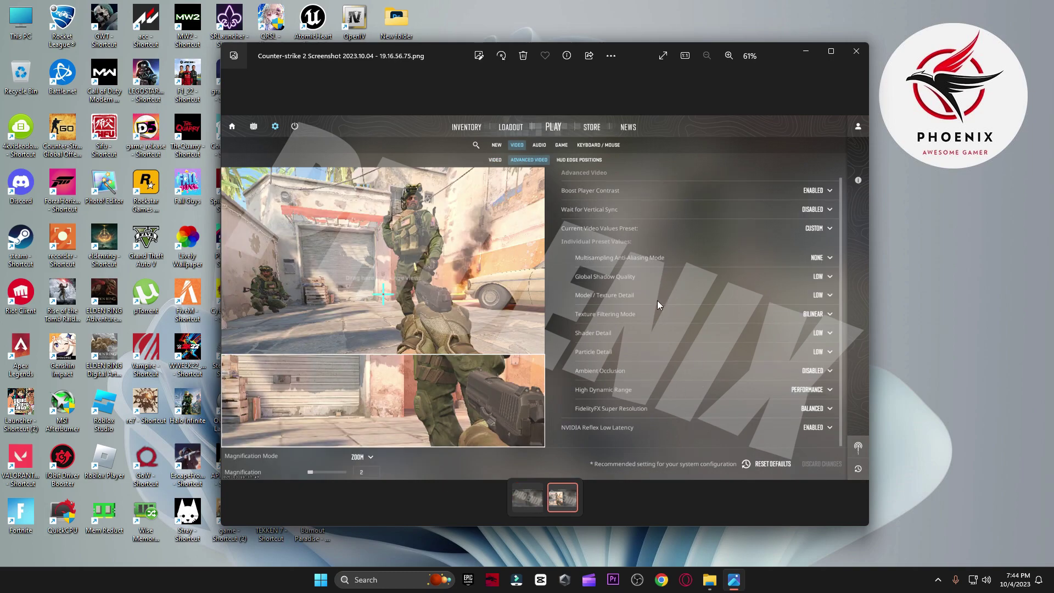
click(856, 50)
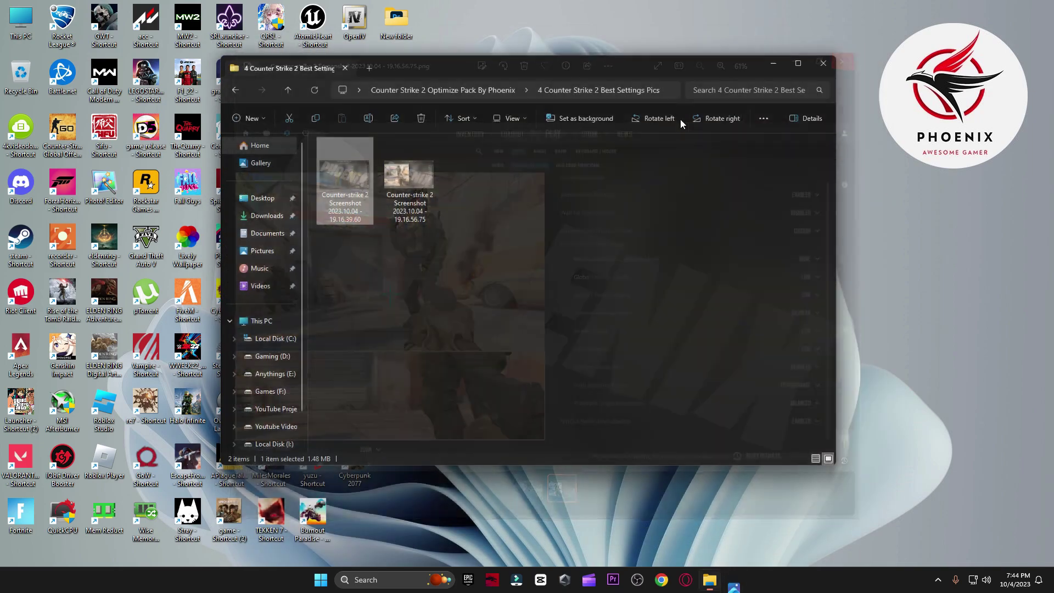
click(828, 65)
Step: Bring up the Windows power options for restarting the PC
click(345, 580)
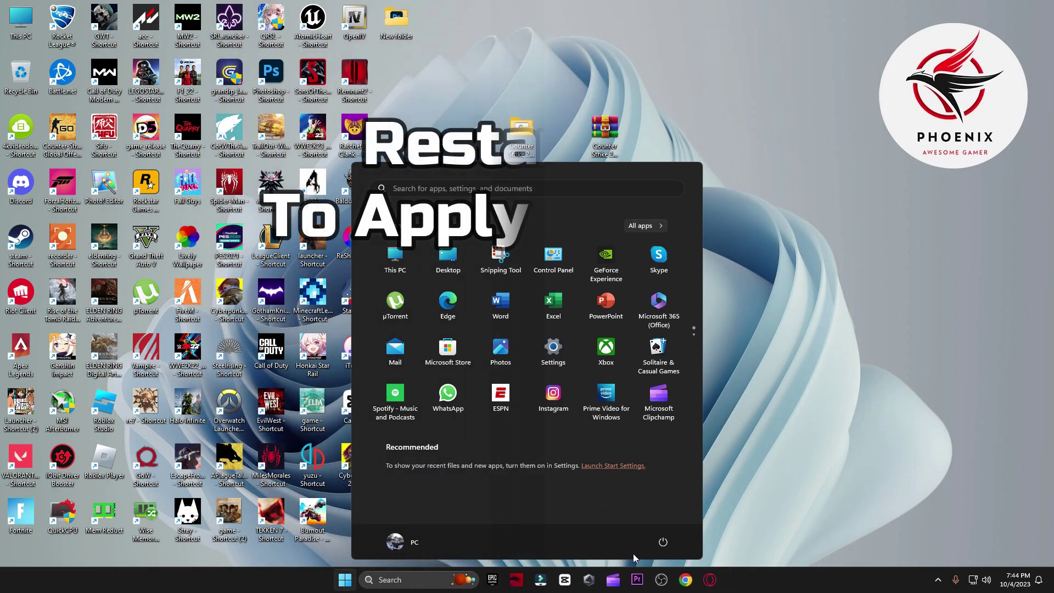
click(663, 542)
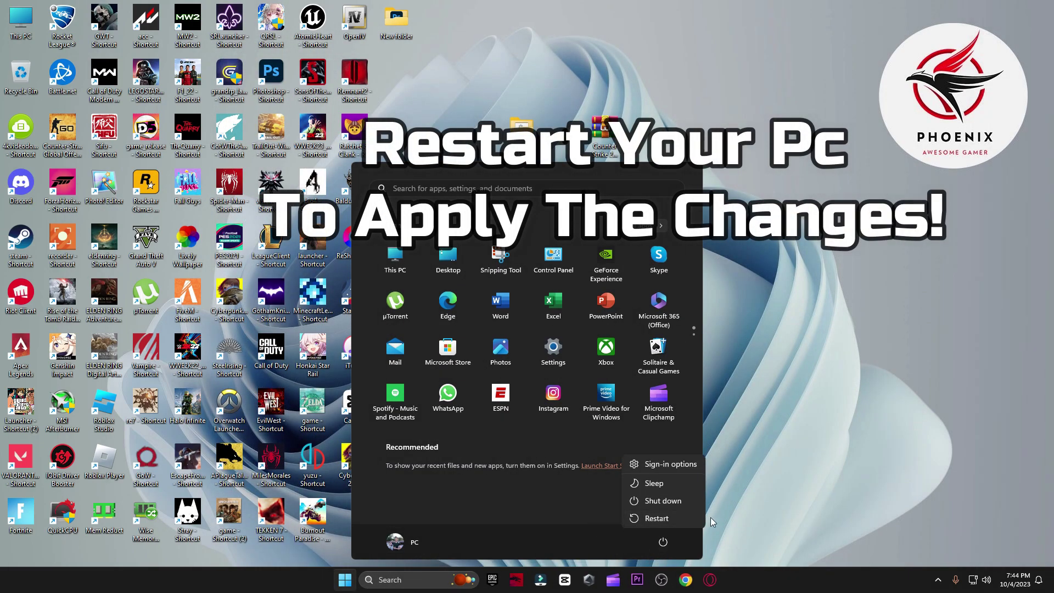